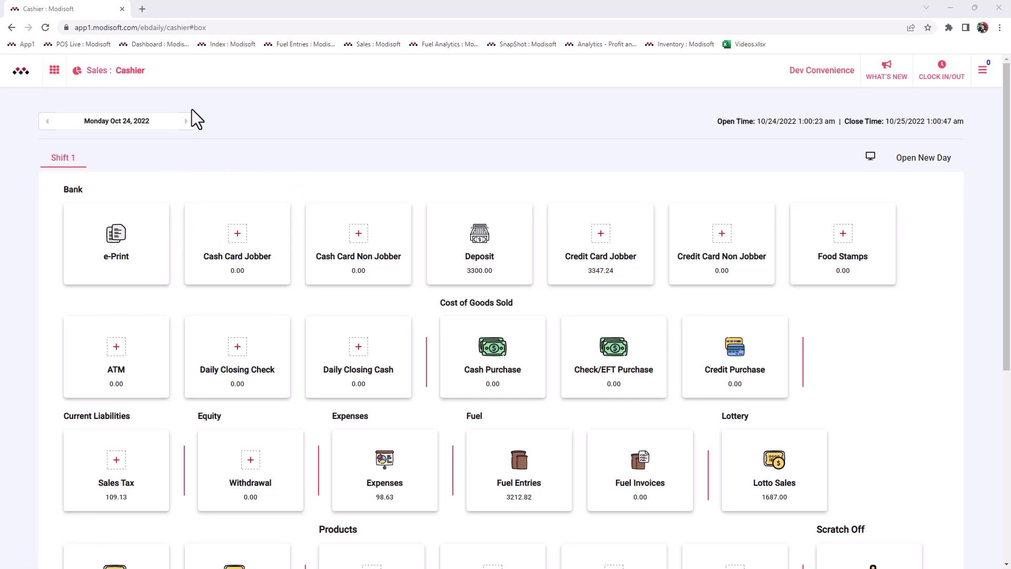
# Go to Products > Promotions and show the Combo tab with the 8 existing combos
pyautogui.click(54, 71)
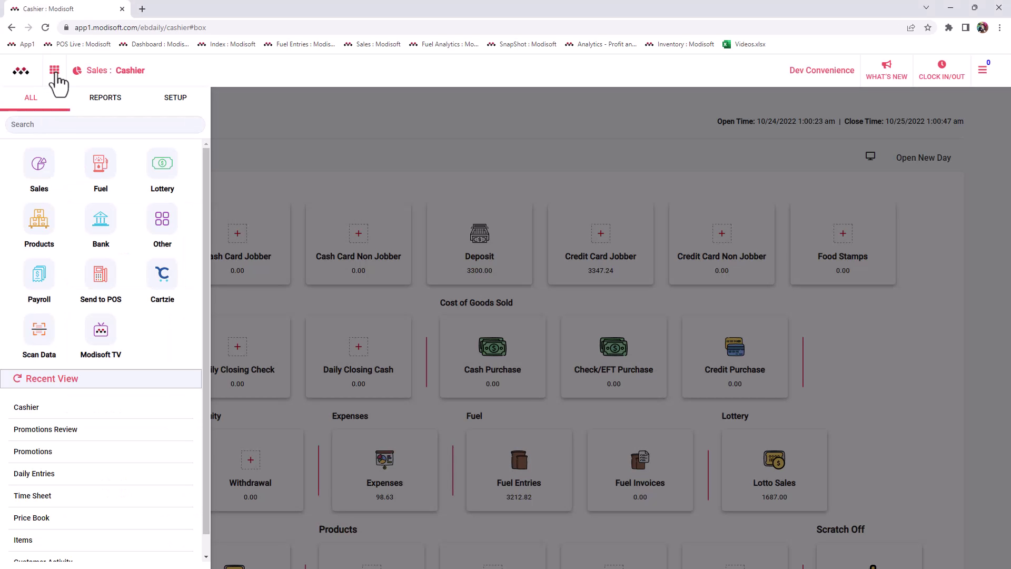
pyautogui.click(44, 217)
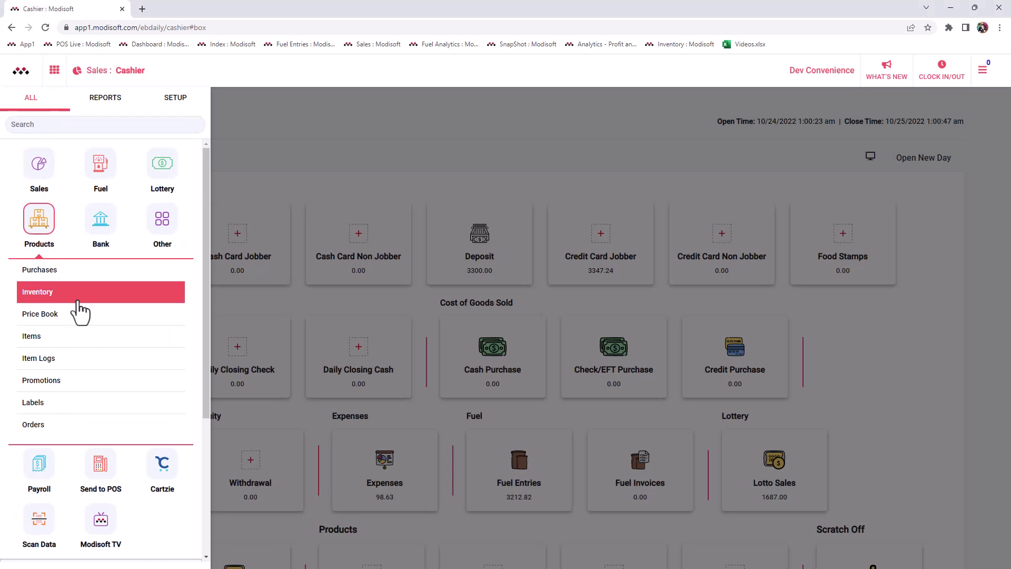
pyautogui.click(52, 384)
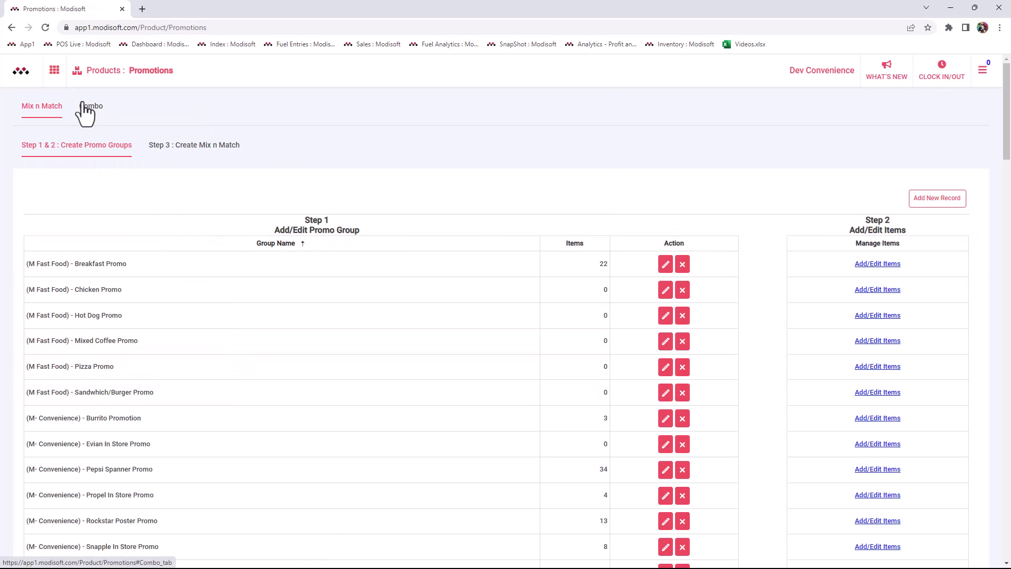
pyautogui.click(88, 110)
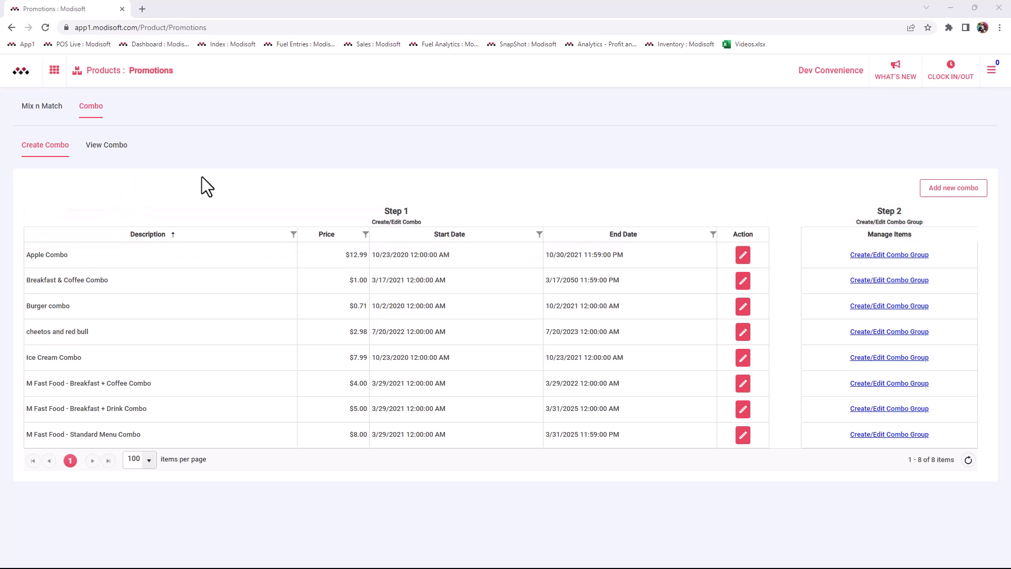
# Add a Burger Combo running 10/24/2022 to 10/24/2023 at Dev Convenience and save it
pyautogui.click(950, 189)
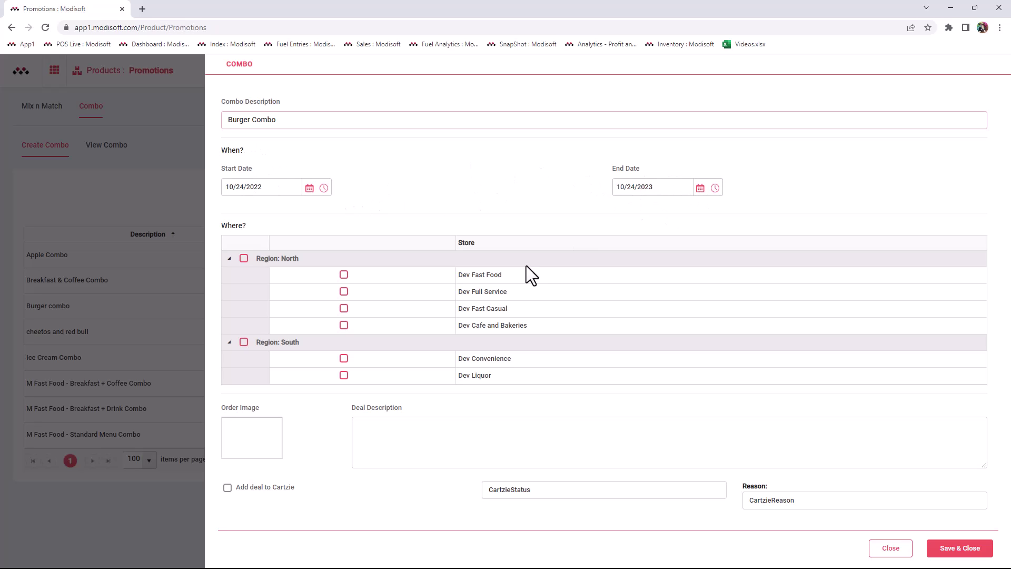
pyautogui.click(344, 358)
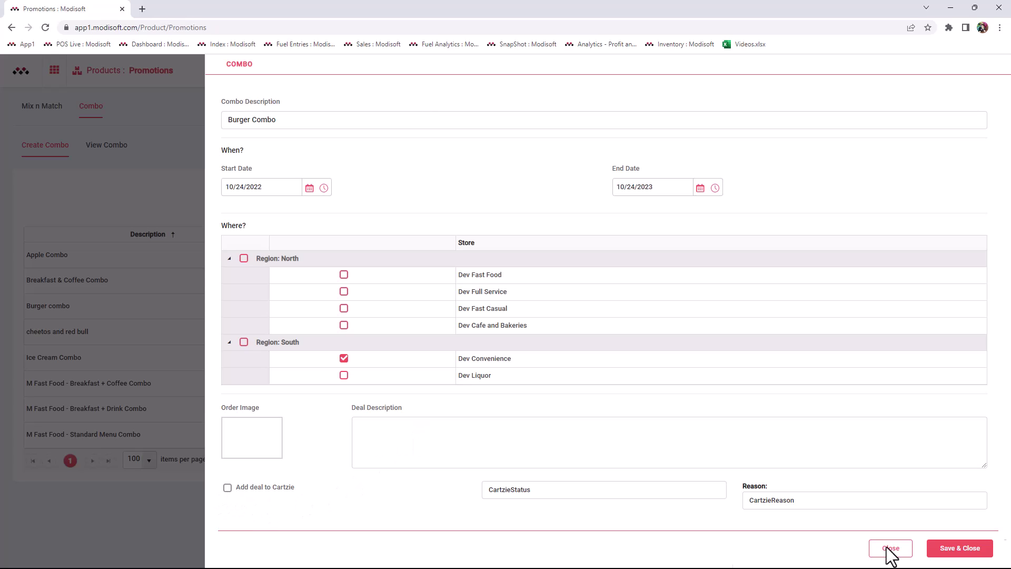
pyautogui.click(959, 547)
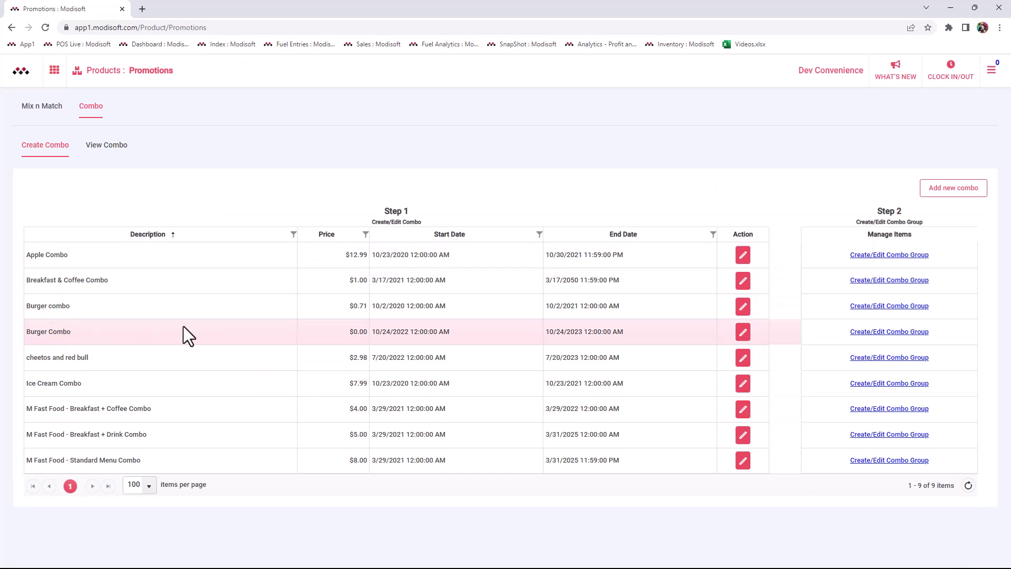
# Open the Burger Combo's groups and add a group named Burgers
pyautogui.click(887, 333)
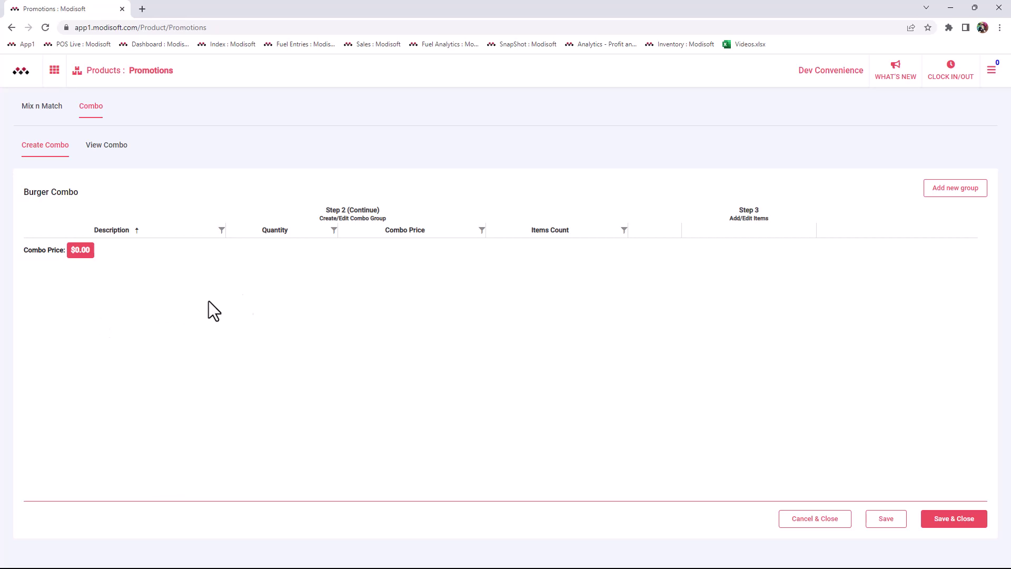
pyautogui.click(956, 191)
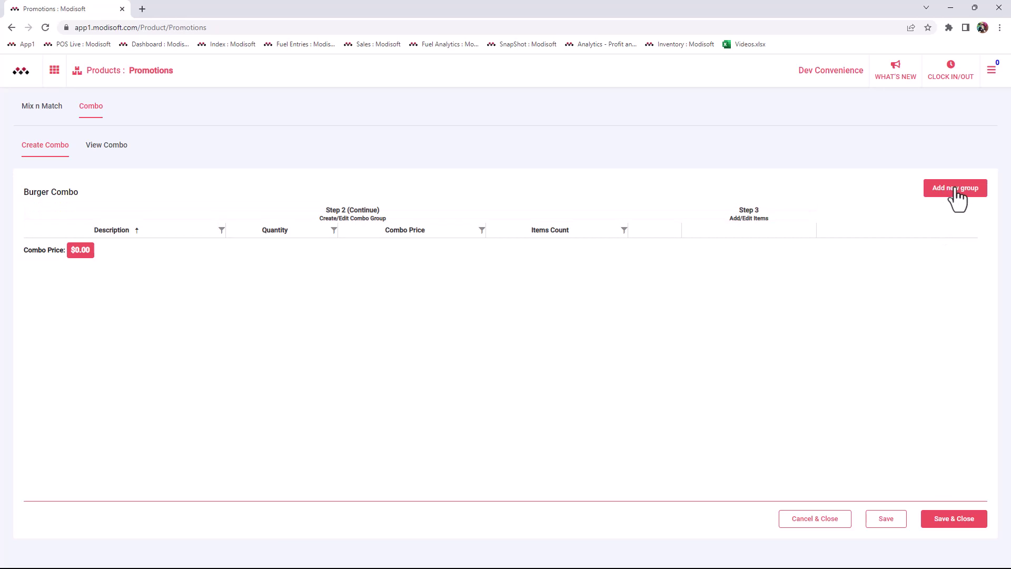
pyautogui.click(955, 197)
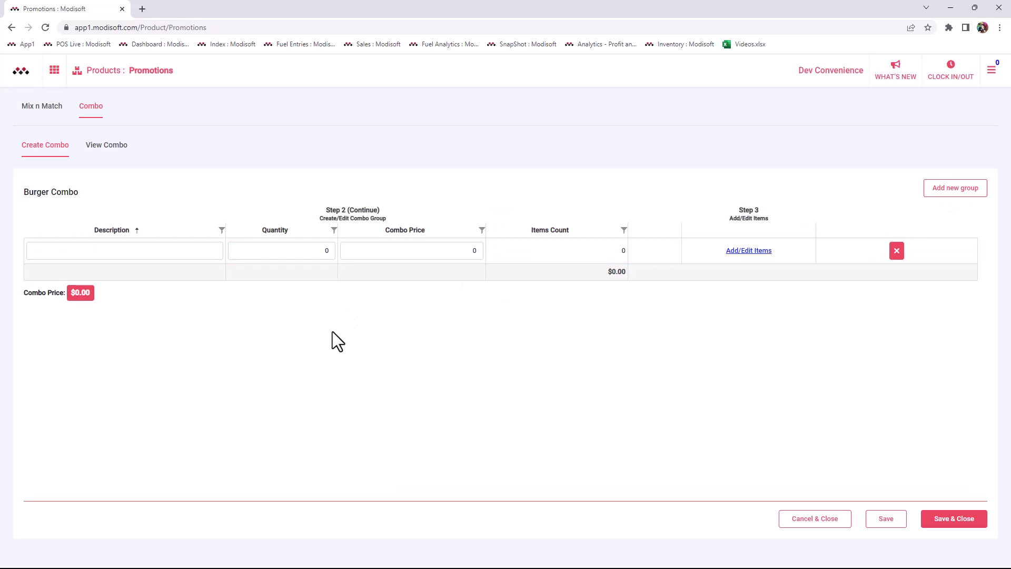
pyautogui.click(123, 255)
pyautogui.write('Burgers')
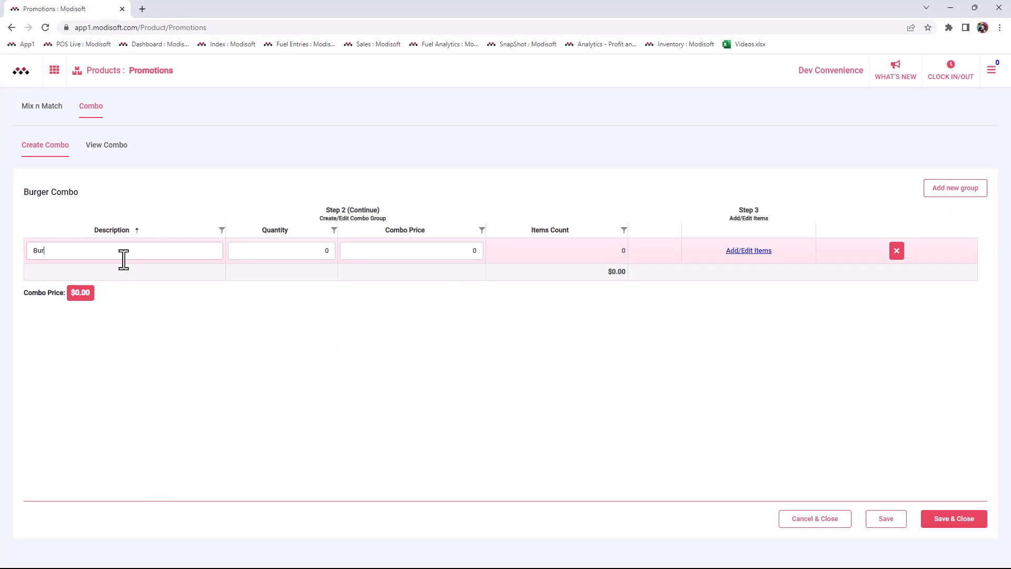
# Add two more combo groups named Fries and Drinks
pyautogui.click(957, 188)
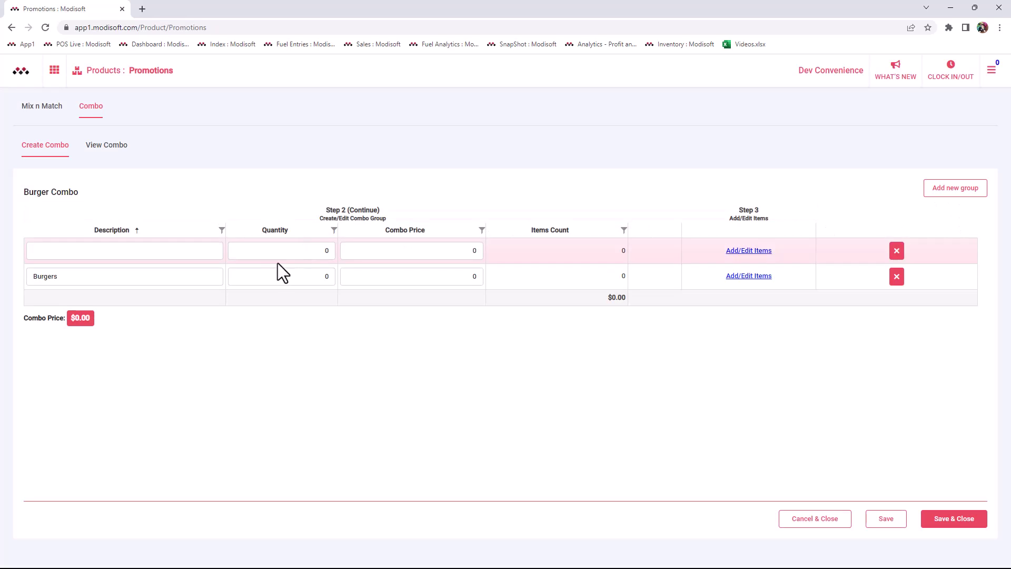
pyautogui.click(99, 250)
pyautogui.write('Fries')
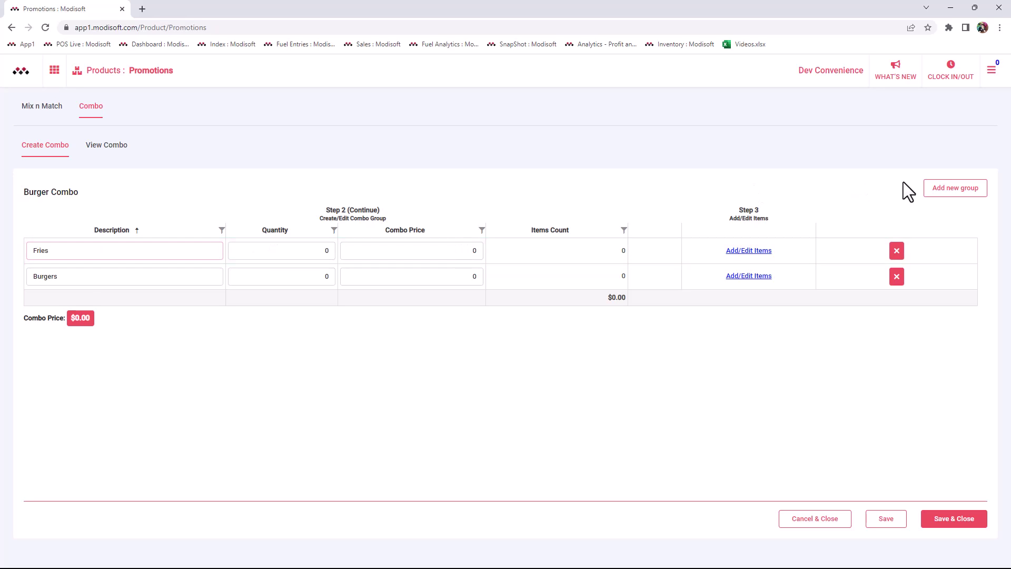
pyautogui.click(926, 190)
pyautogui.click(136, 252)
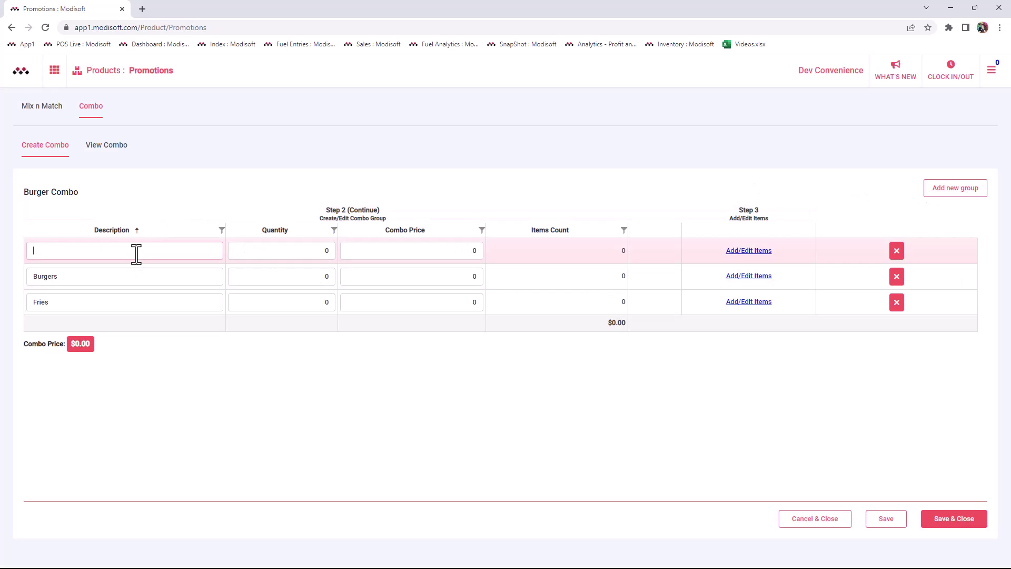
pyautogui.write('Drinks')
pyautogui.click(187, 256)
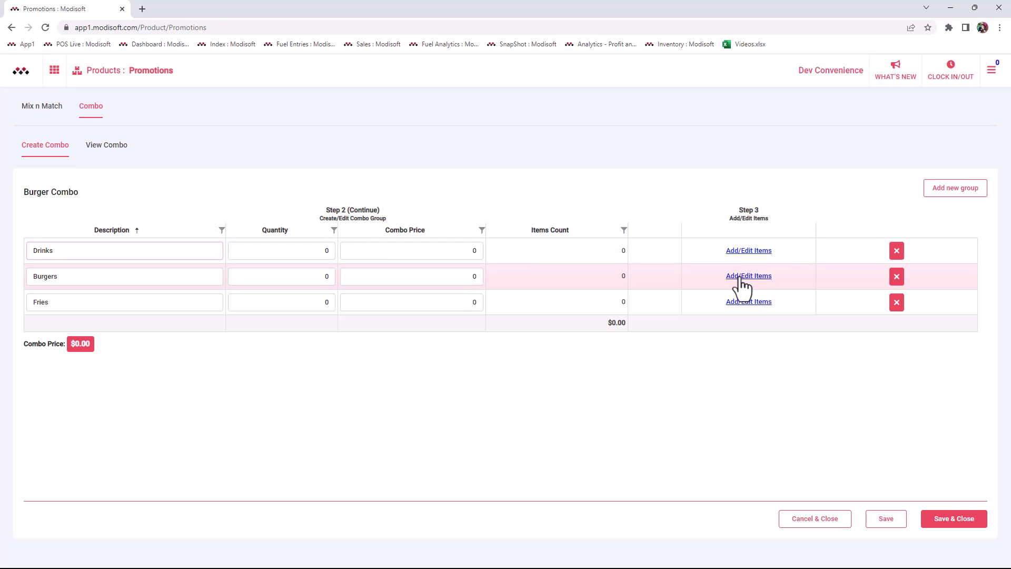
# Search items by Desc for 'coke' and add Diet Coke 12Oz to the Drinks group
pyautogui.click(736, 254)
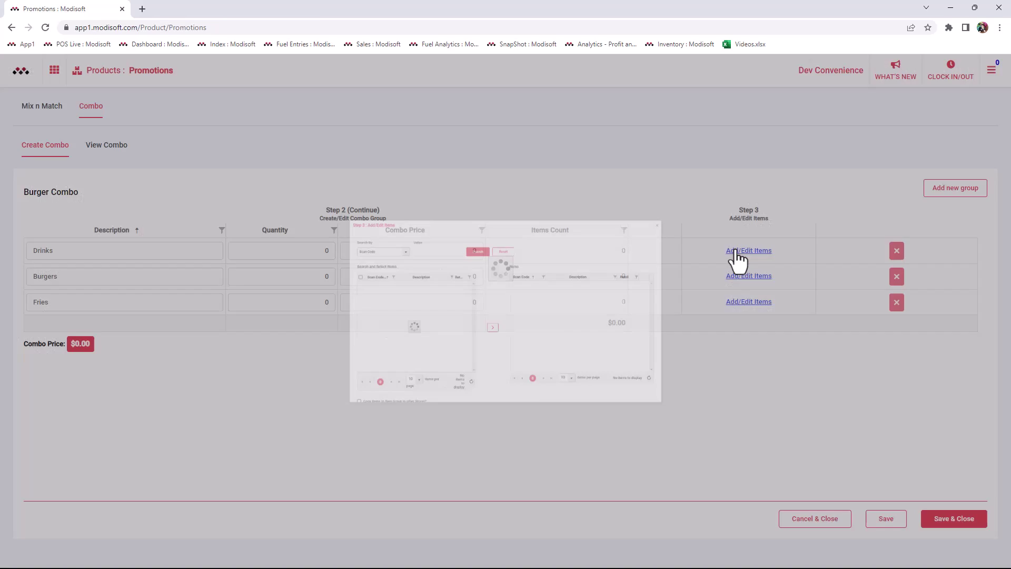
pyautogui.click(302, 199)
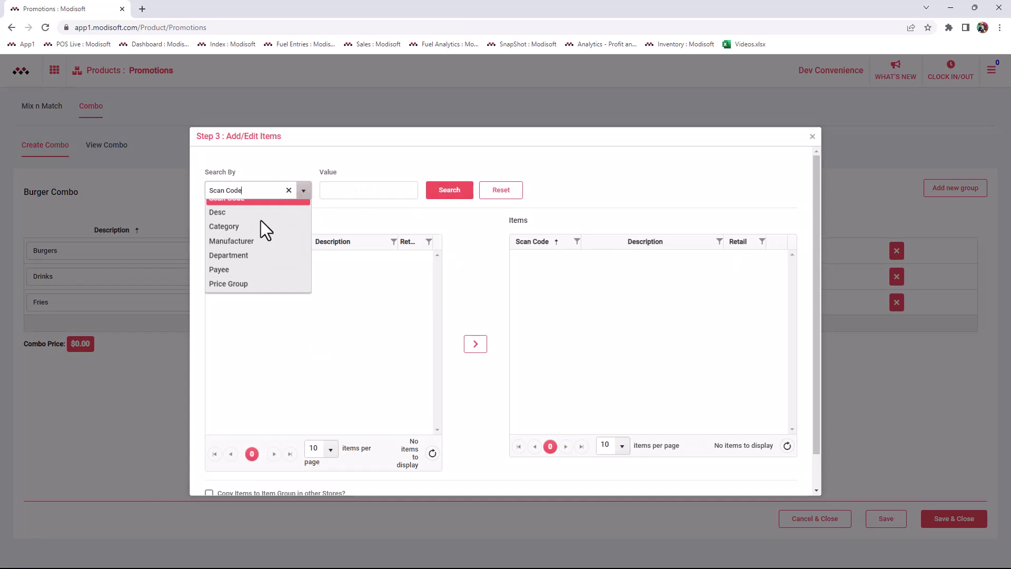
pyautogui.write('Desc')
pyautogui.click(347, 191)
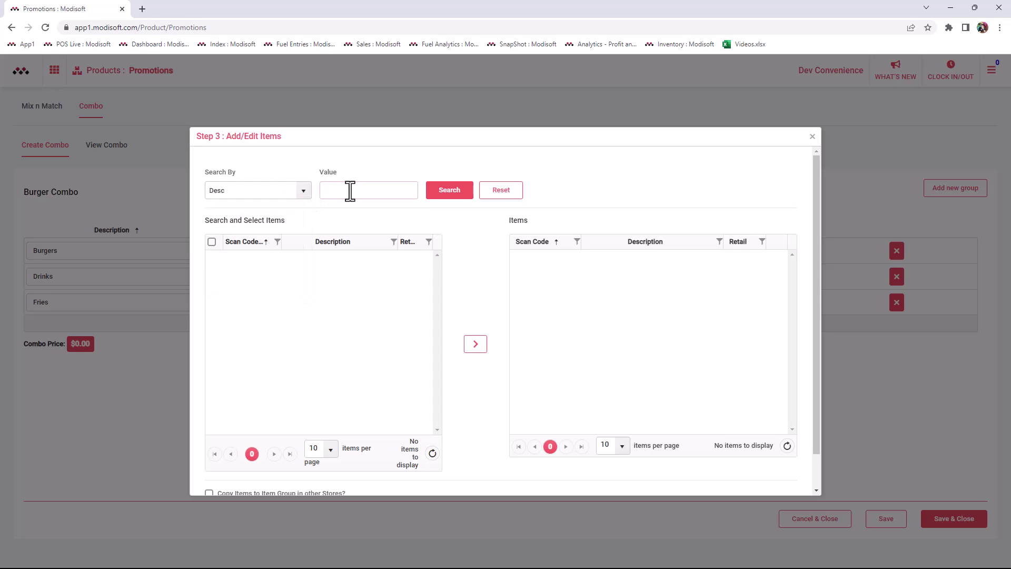
pyautogui.write('coke')
pyautogui.click(449, 190)
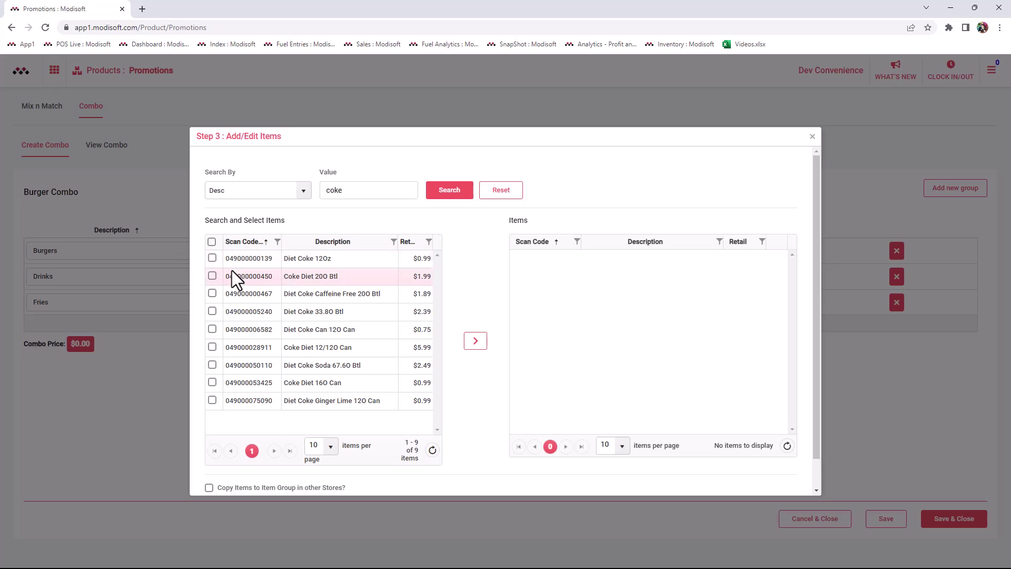
pyautogui.click(212, 258)
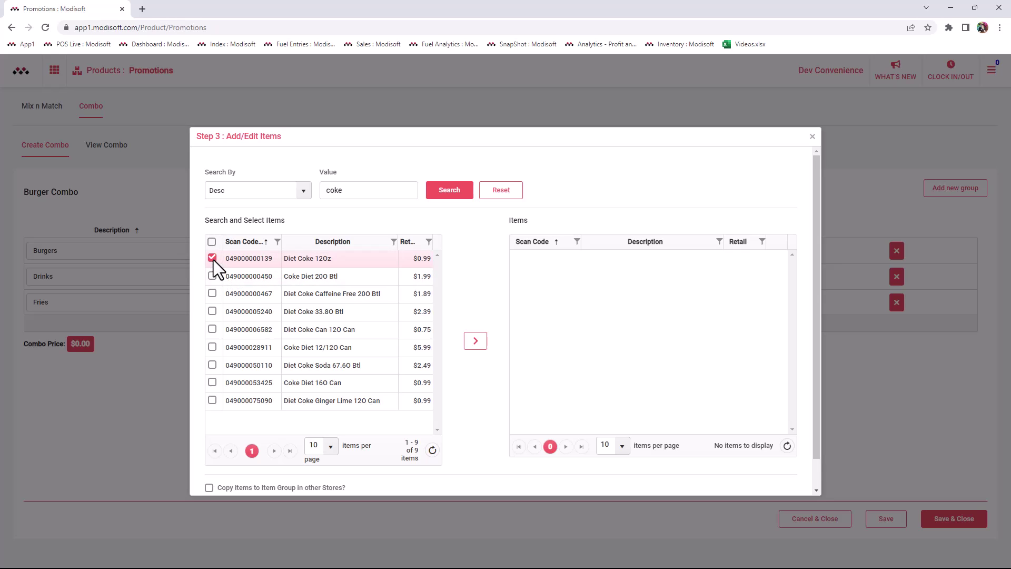
pyautogui.click(475, 341)
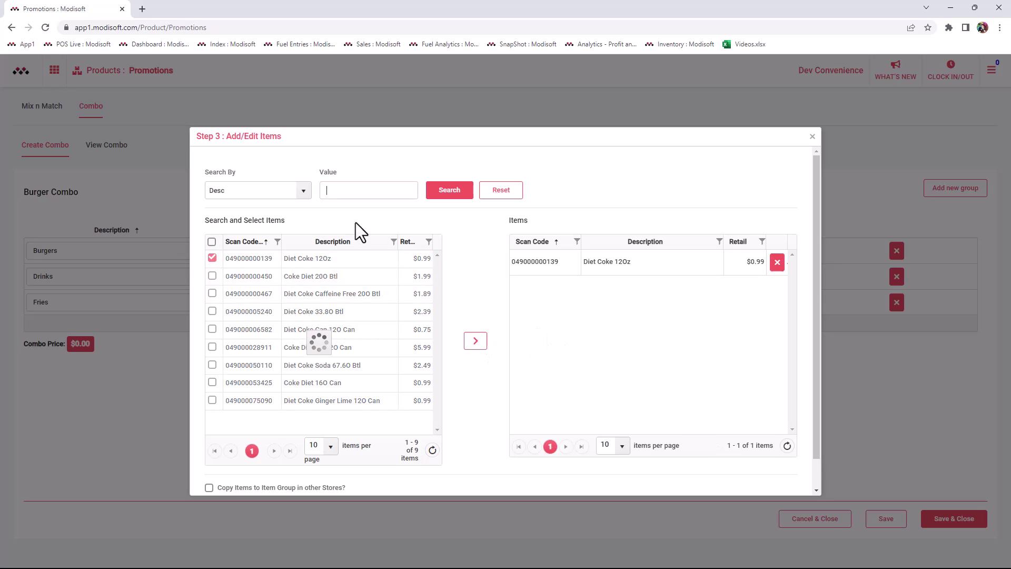
# Search for 'sprite', add Sprite 12O Can to Drinks, and close the item picker
pyautogui.click(338, 192)
pyautogui.write('spr')
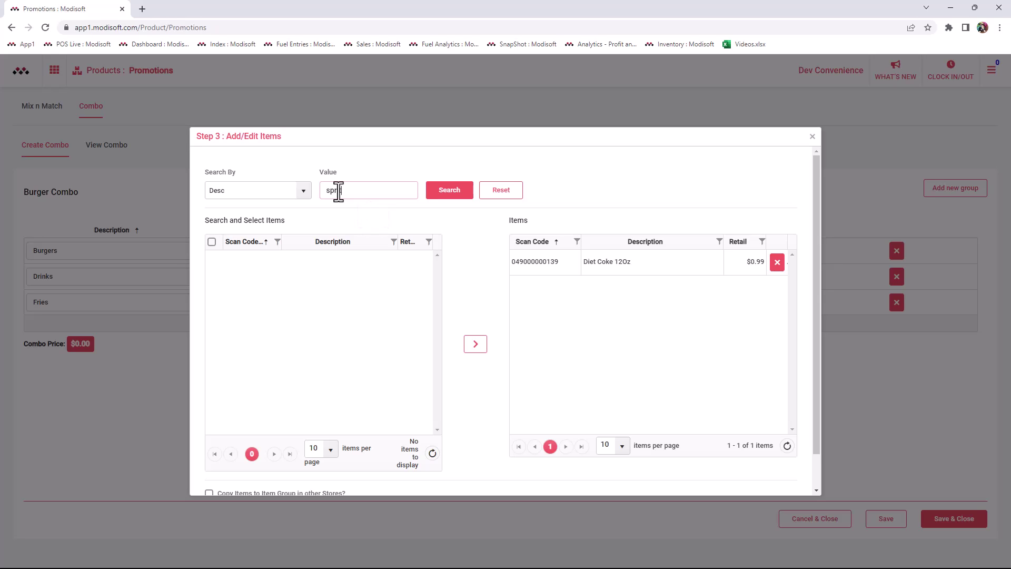
pyautogui.write('ite')
pyautogui.press('Return')
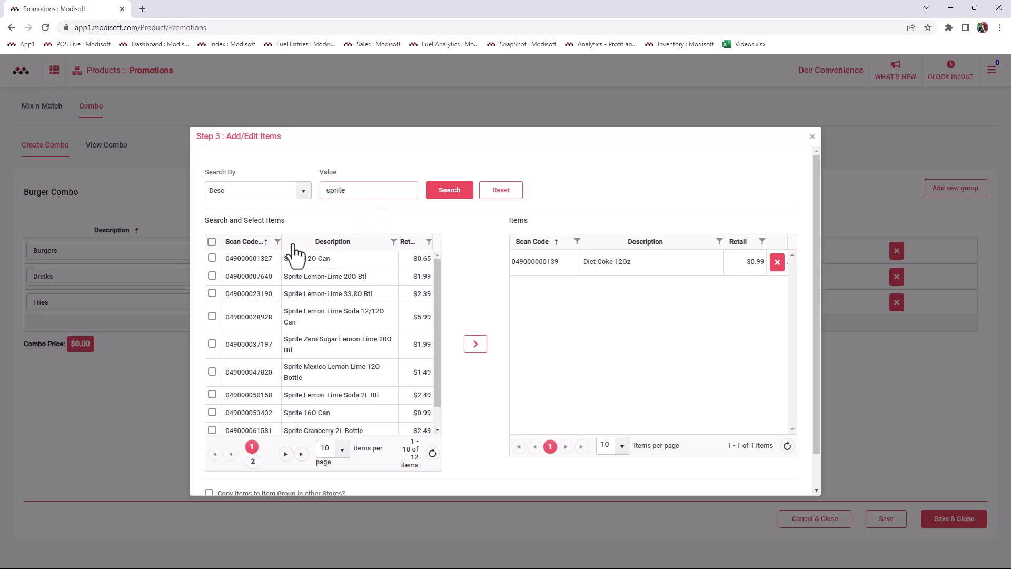
pyautogui.click(213, 258)
pyautogui.click(475, 343)
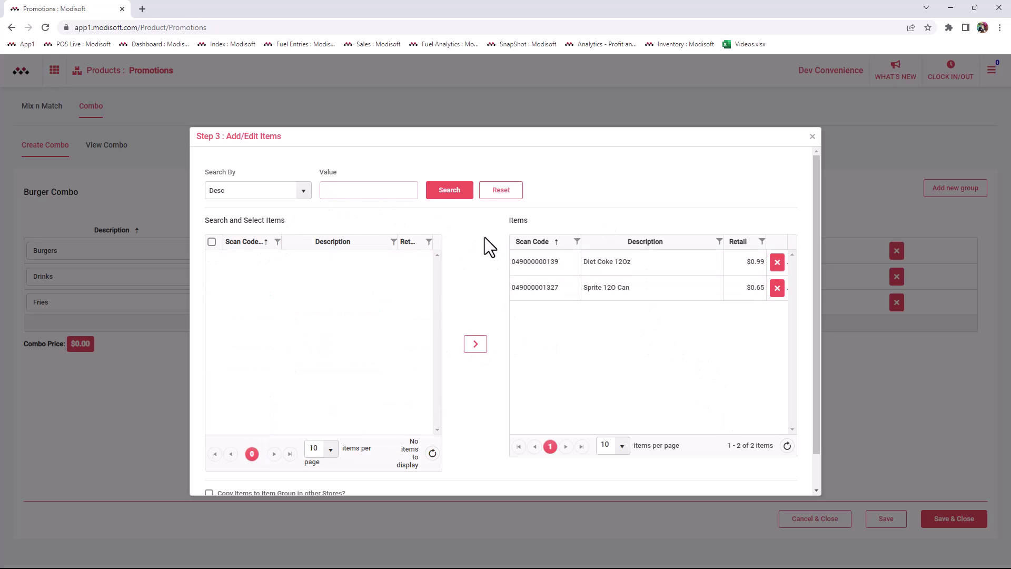
pyautogui.scroll(-1, 688, 219)
pyautogui.scroll(1, 743, 219)
pyautogui.click(813, 137)
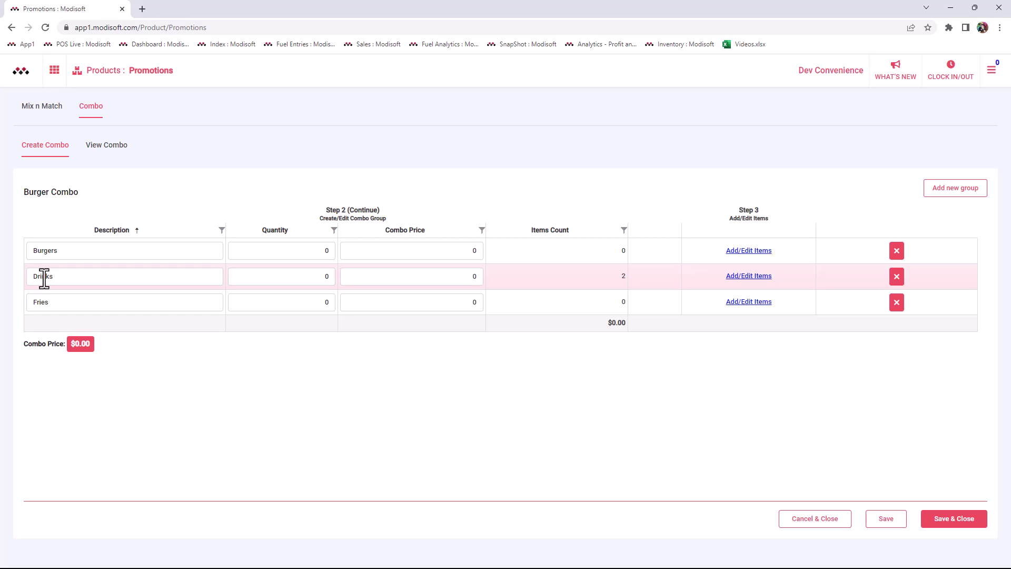
# Set the quantity of the Burgers, Drinks and Fries groups to 1
pyautogui.click(323, 274)
pyautogui.press('BackSpace')
pyautogui.click(317, 250)
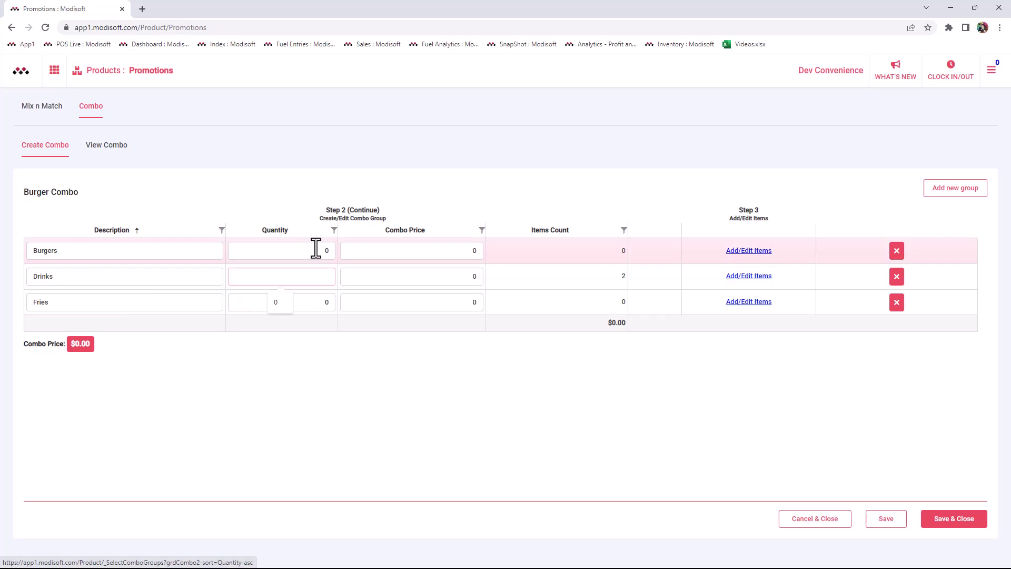
pyautogui.press('BackSpace')
pyautogui.write('1')
pyautogui.click(322, 273)
pyautogui.press('BackSpace')
pyautogui.write('1')
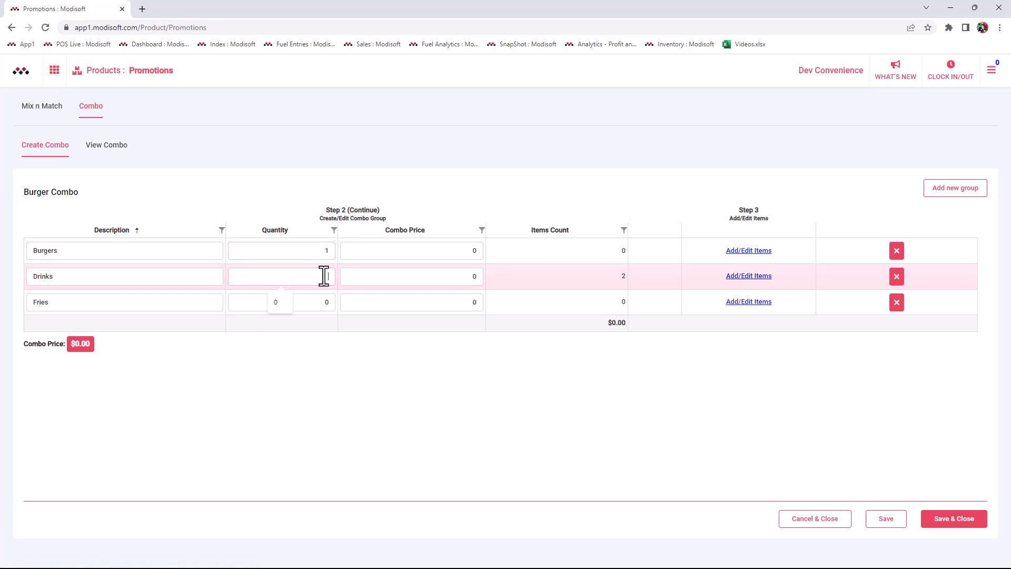
pyautogui.click(325, 304)
pyautogui.press('BackSpace')
pyautogui.write('1')
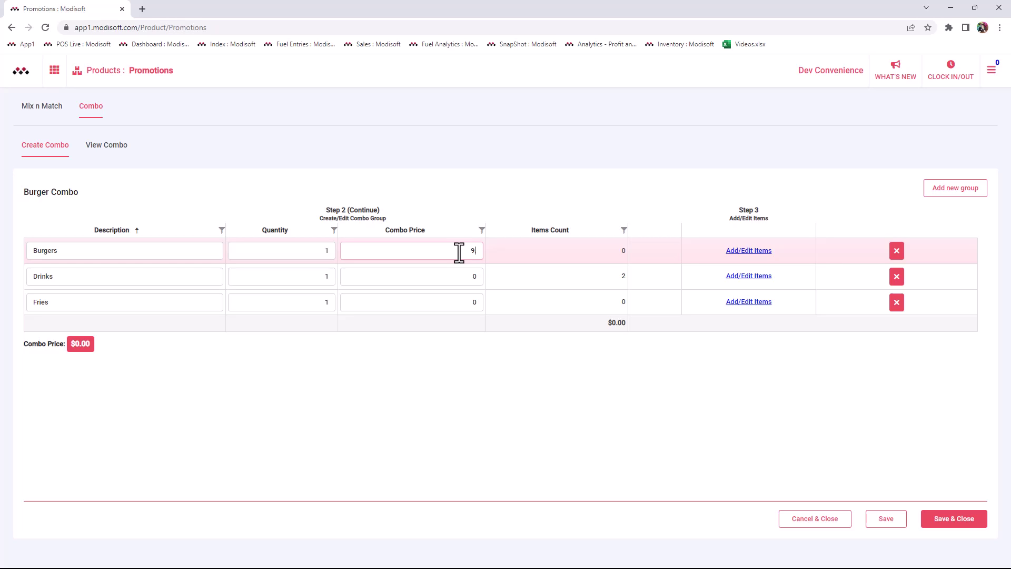
# Price the groups Burgers 9.99, Drinks 0.99 and Fries 2.01, totalling $12.99
pyautogui.write('.99')
pyautogui.click(467, 275)
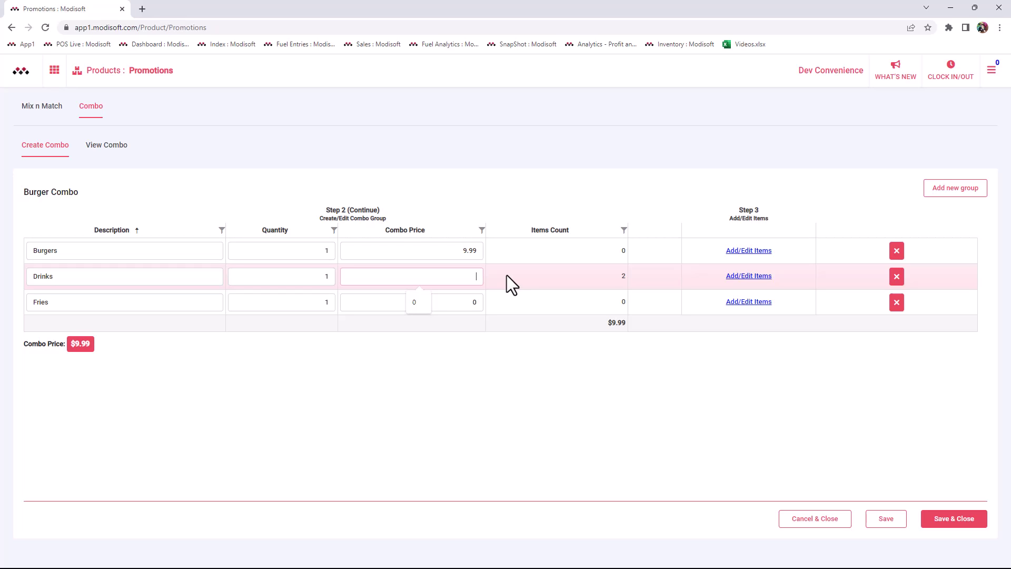
pyautogui.write('1')
pyautogui.write('99')
pyautogui.click(453, 304)
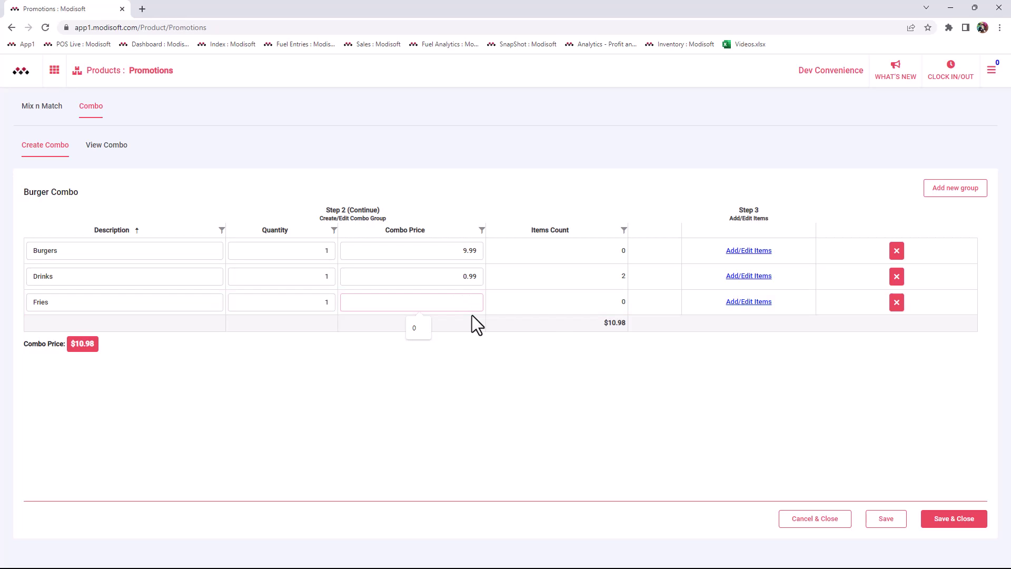
pyautogui.write('.01')
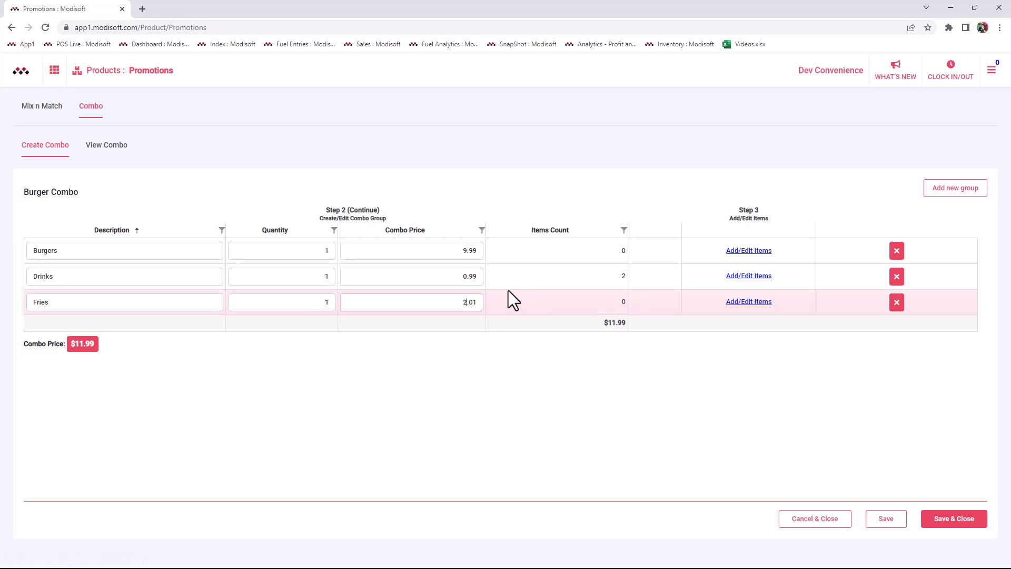
pyautogui.click(486, 309)
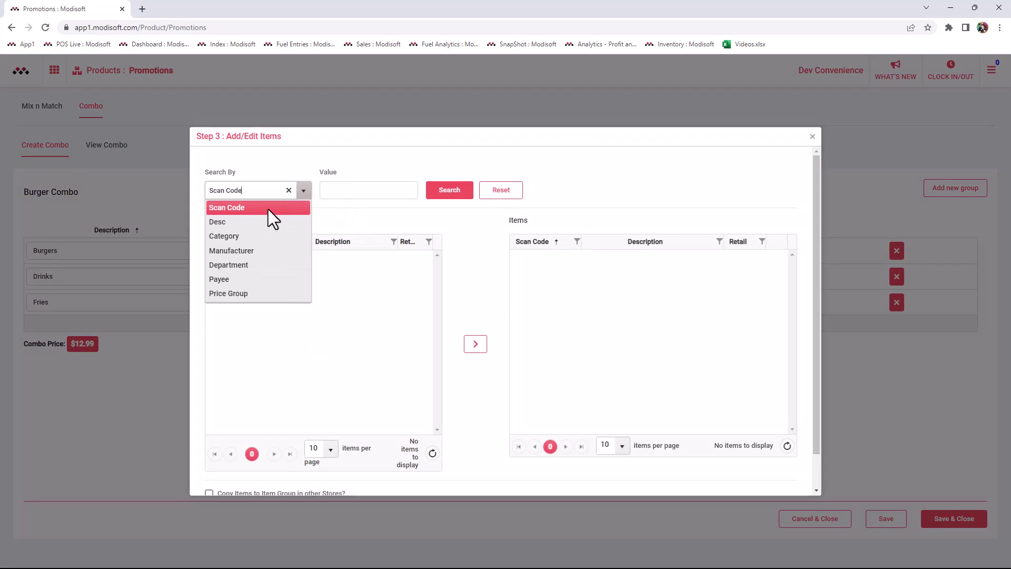
# Search products by description for 'burger' and tick Bacon Cheeseburger and Double Cheeseburger
pyautogui.click(237, 222)
pyautogui.click(340, 190)
pyautogui.write('burger')
pyautogui.click(450, 190)
pyautogui.click(213, 335)
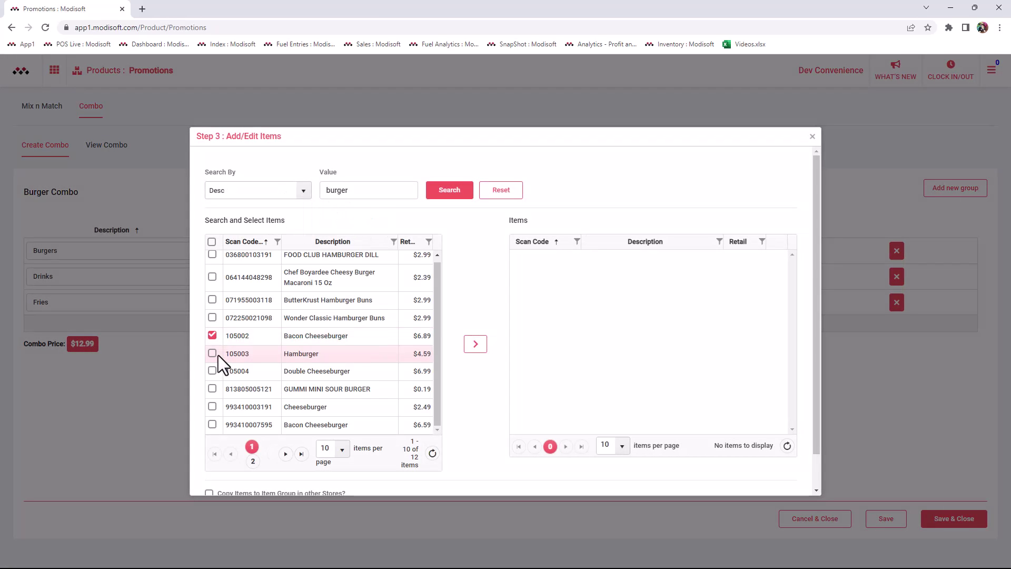
pyautogui.click(212, 370)
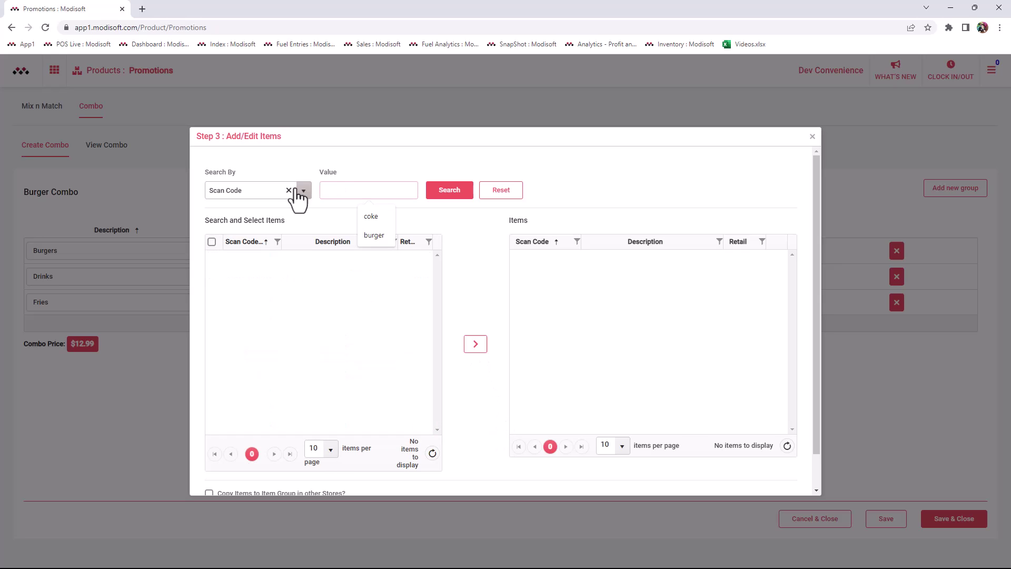
# Search by description for 'fries' and add Hot Fries to the Fries group
pyautogui.click(305, 191)
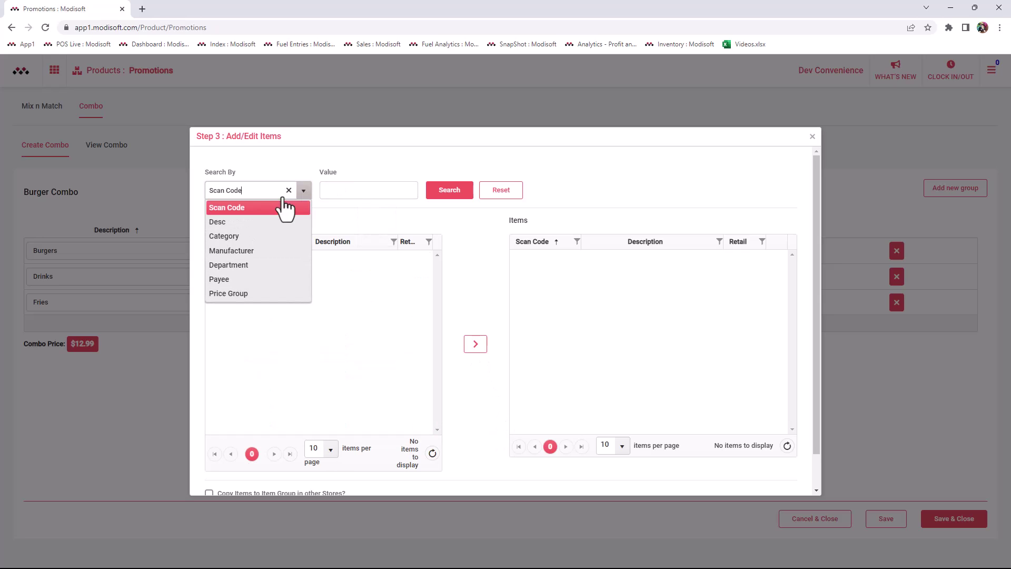
pyautogui.click(223, 226)
pyautogui.click(335, 191)
pyautogui.write('fries')
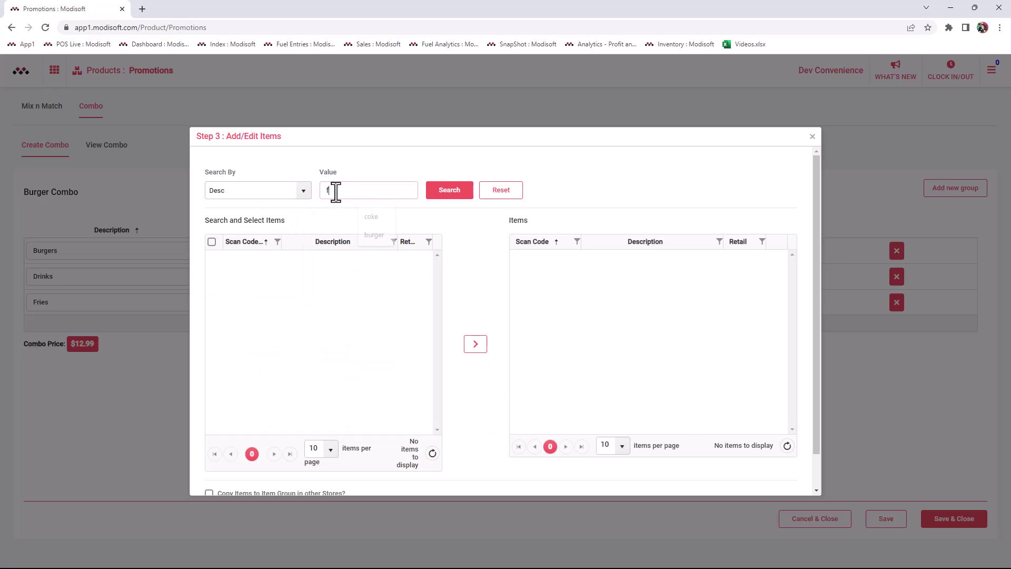
pyautogui.click(445, 198)
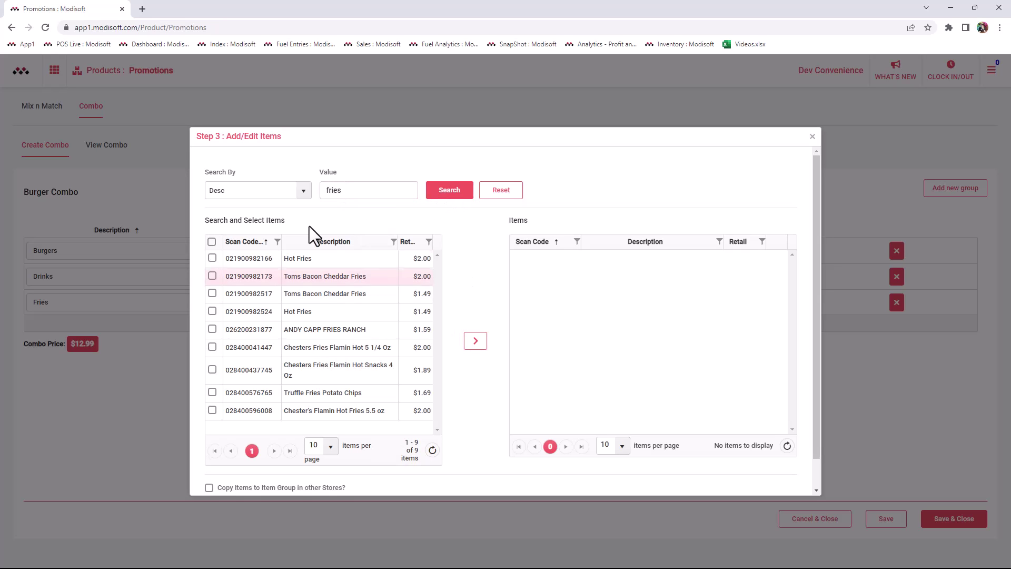
pyautogui.click(212, 258)
pyautogui.click(475, 341)
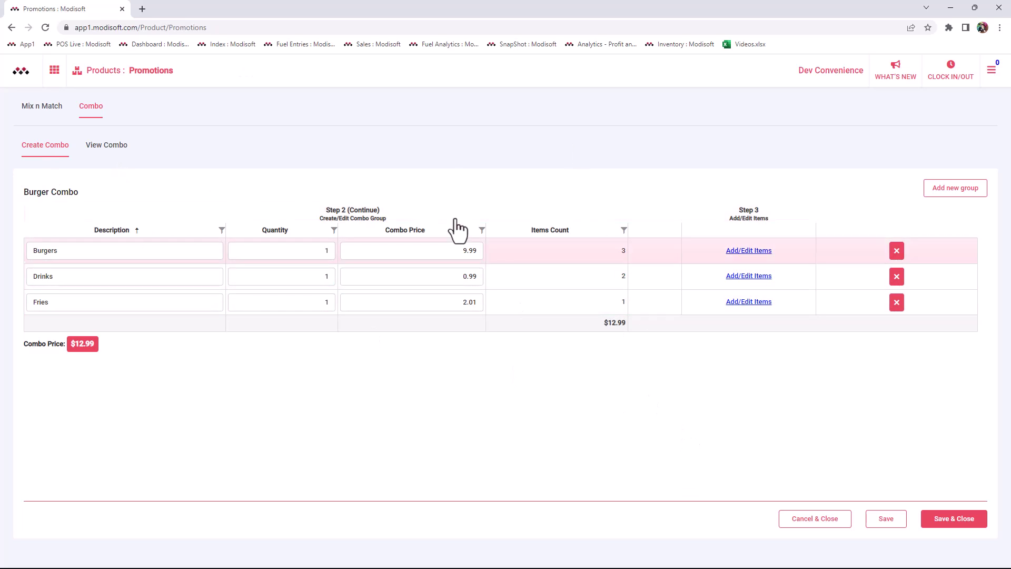
# Save the Burger Combo and show the Combo tab of Send to POS > Promotions Review
pyautogui.click(965, 522)
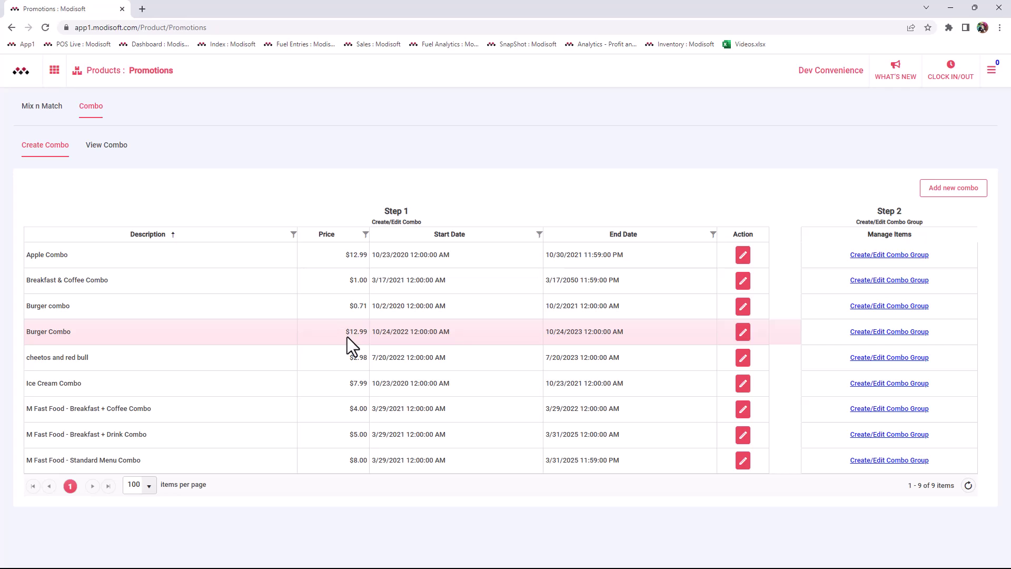
pyautogui.click(54, 73)
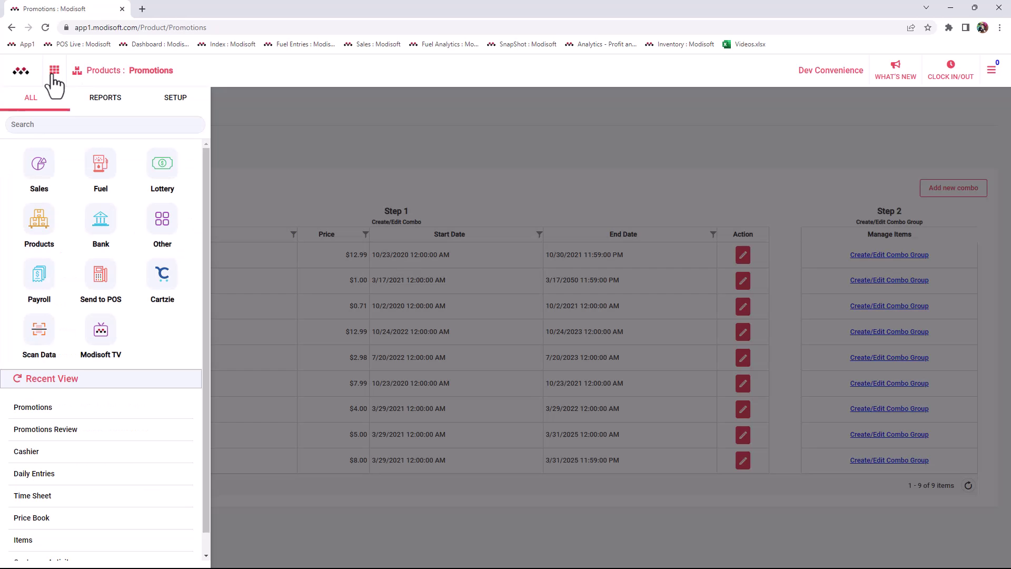
pyautogui.click(100, 287)
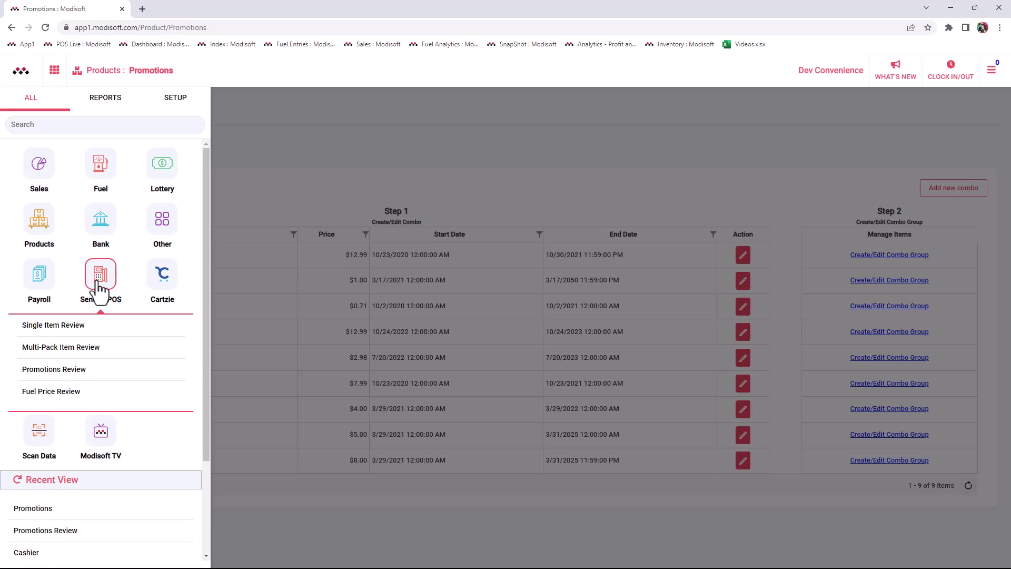
pyautogui.click(77, 373)
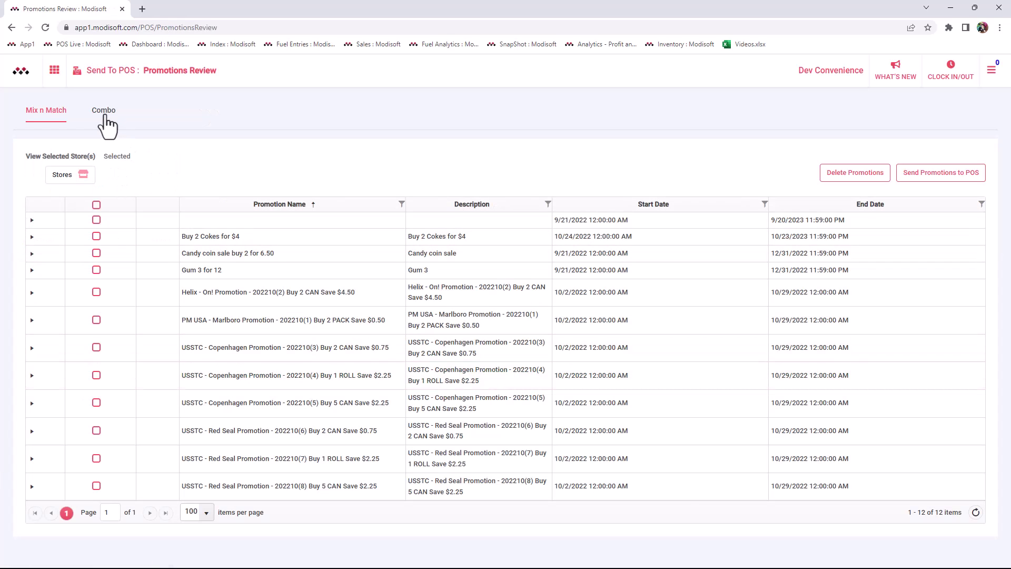
pyautogui.click(105, 119)
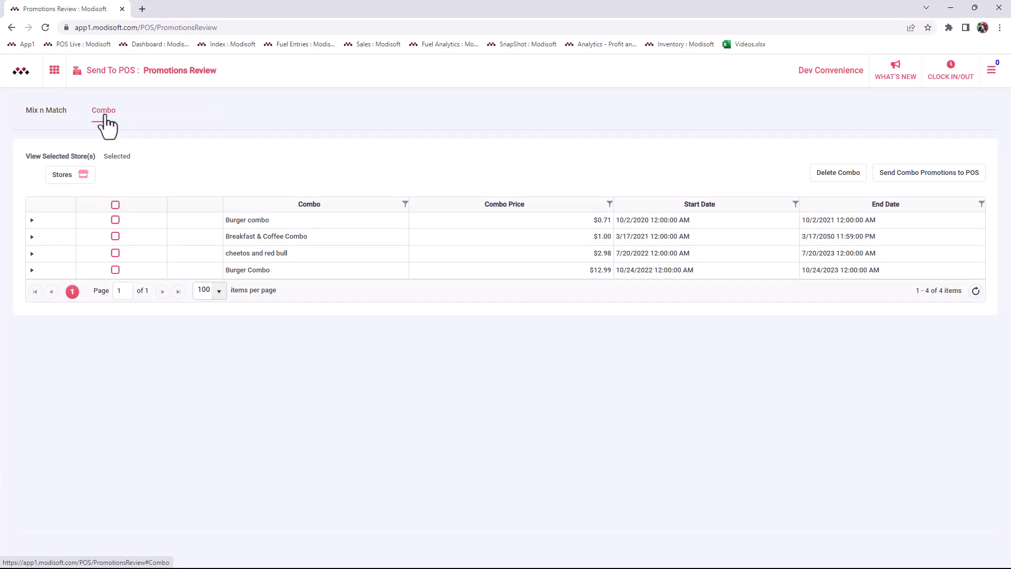